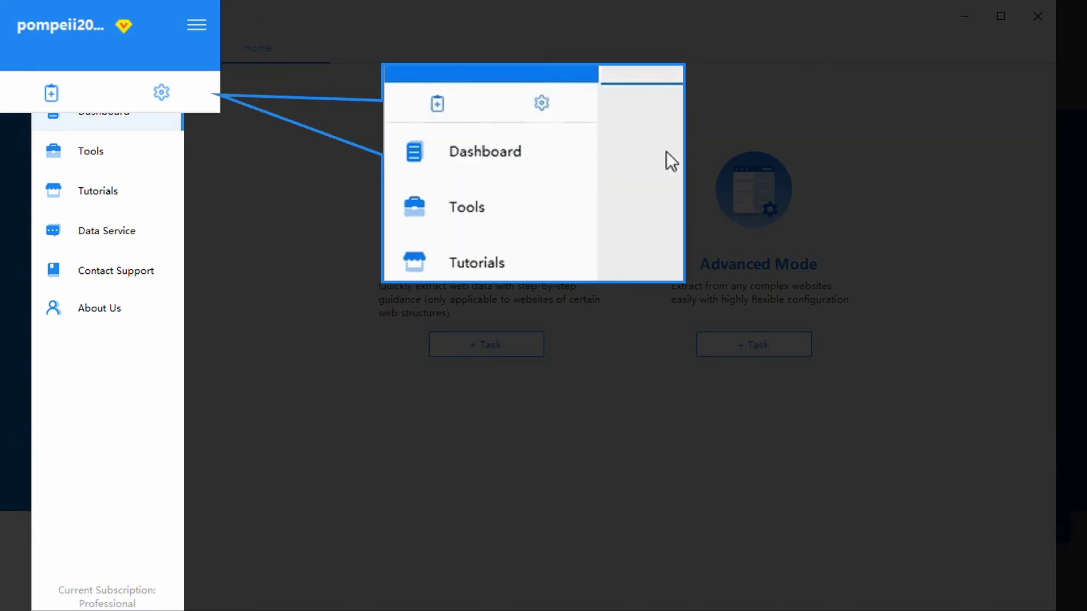
Check the New task choices, then open Octoparse's Settings
{"action": "left_click", "coordinate": [437, 104]}
{"action": "left_click", "coordinate": [440, 104]}
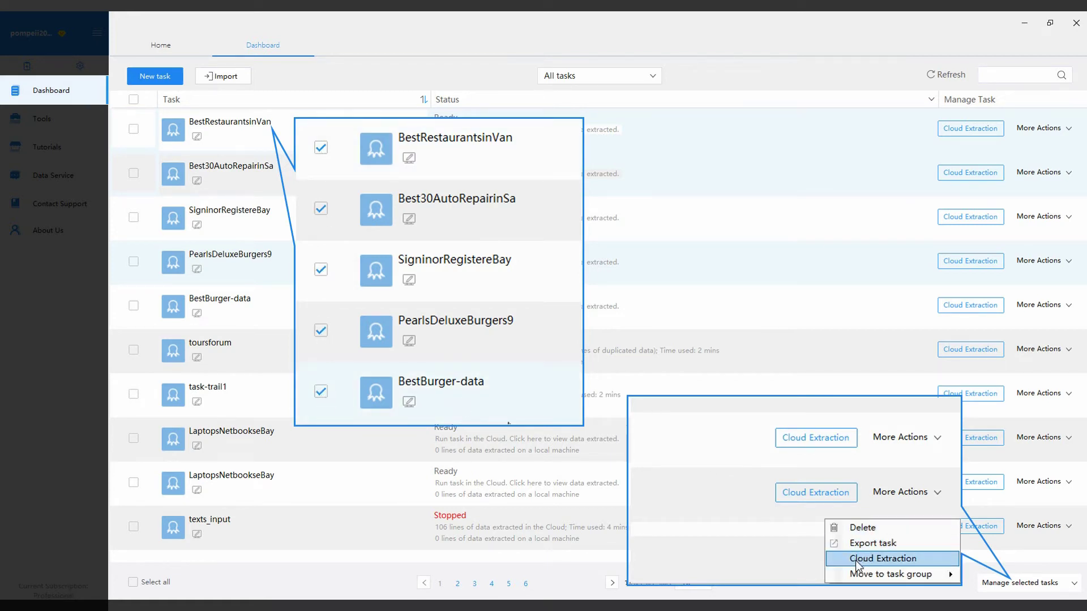
{"action": "mouse_move", "coordinate": [858, 576]}
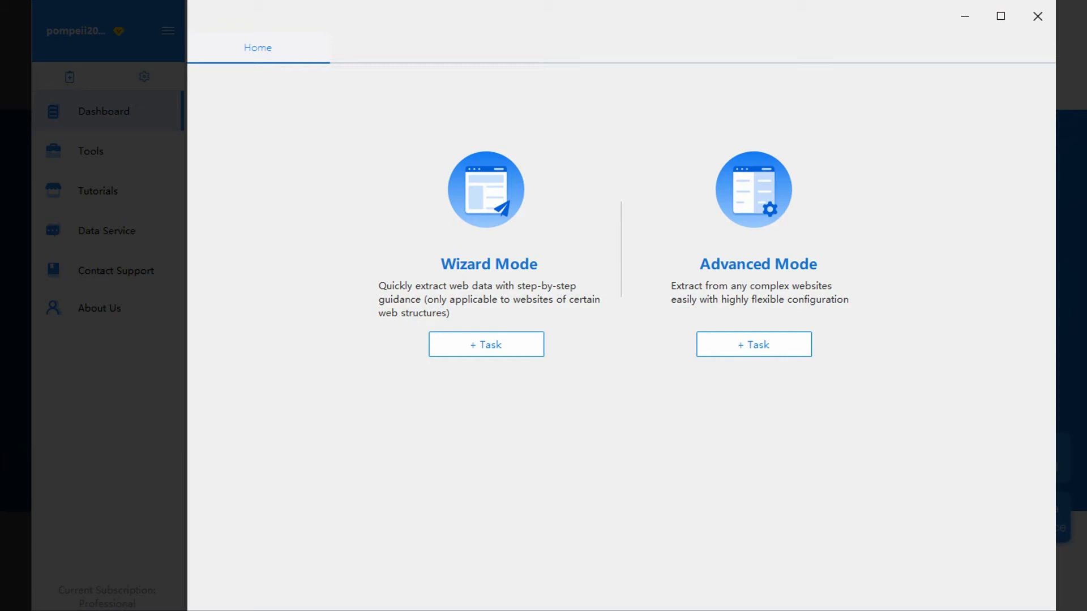
Open BestRestaurantsInVan from the Dashboard task list, then close the Dashboard tab
{"action": "left_click", "coordinate": [125, 120]}
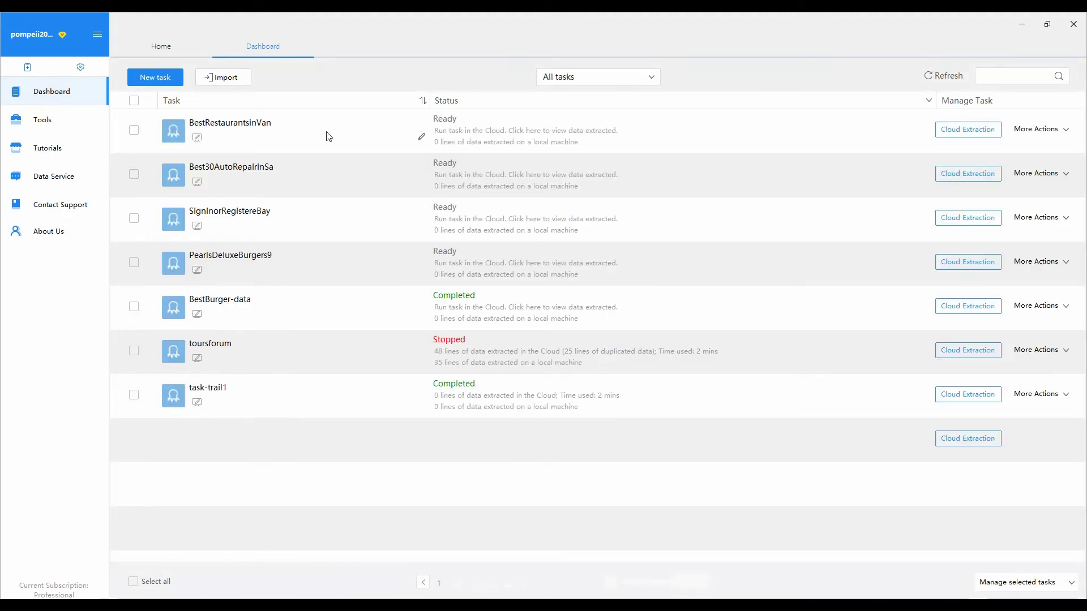
{"action": "left_click", "coordinate": [237, 130]}
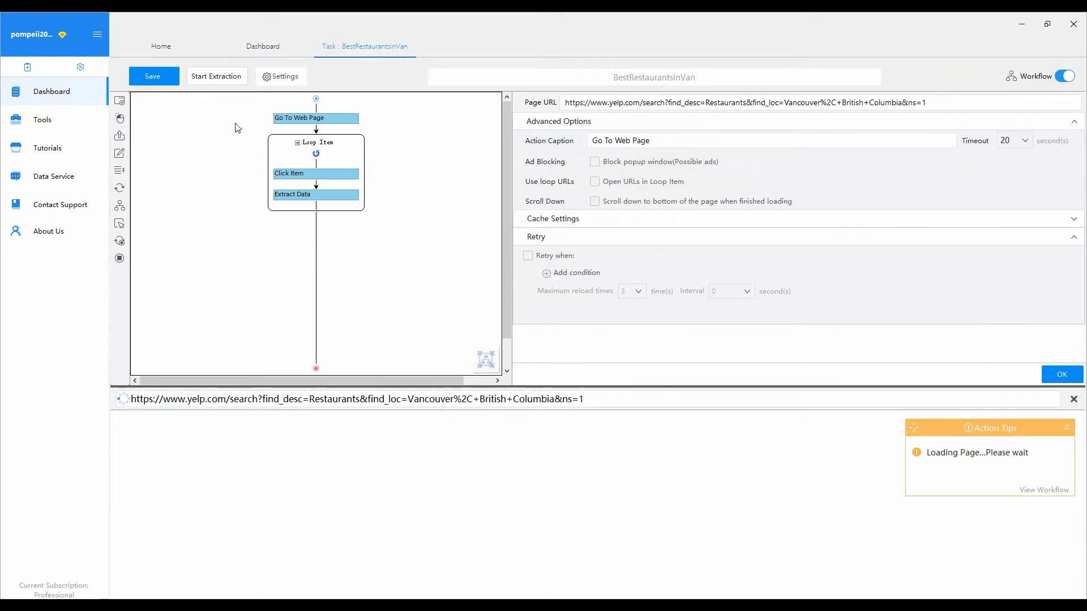
{"action": "left_click", "coordinate": [256, 49]}
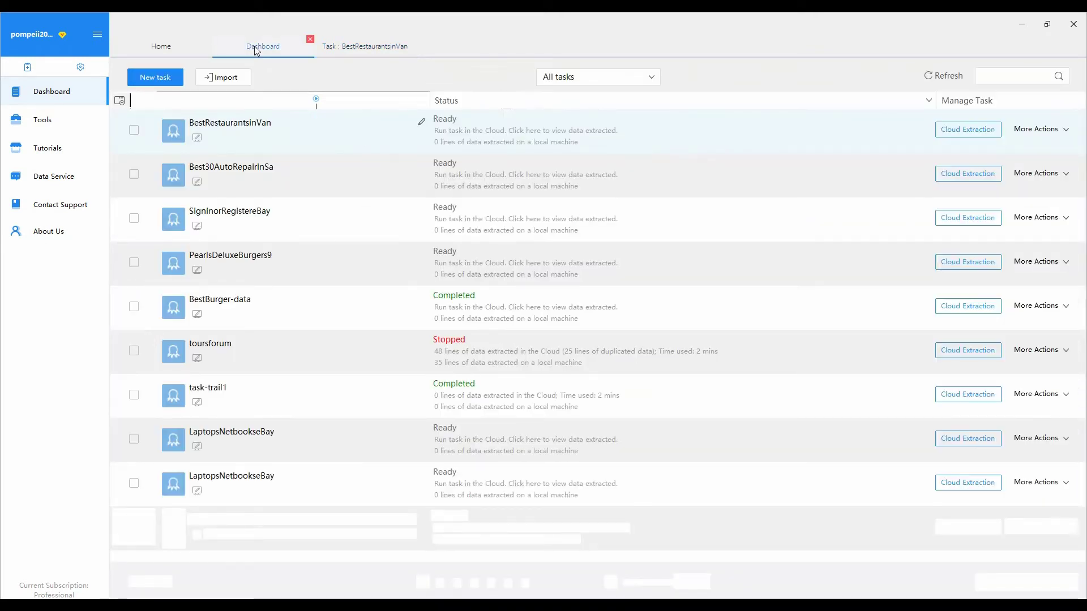
{"action": "left_click", "coordinate": [362, 47]}
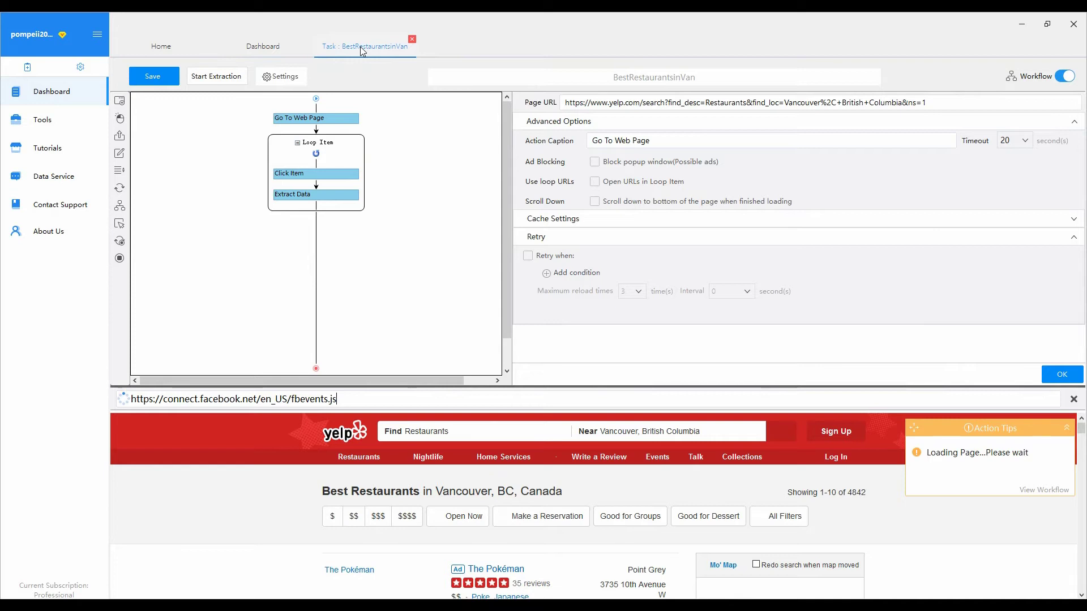
{"action": "left_click", "coordinate": [310, 39]}
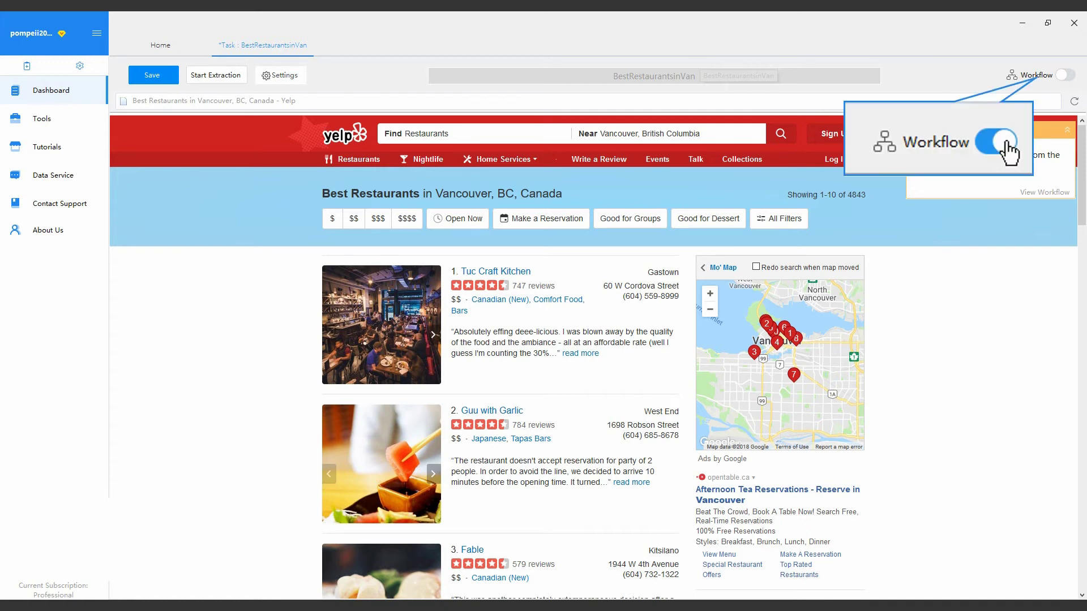
Turn on the Workflow view to show the Go To Web Page step
{"action": "left_click", "coordinate": [1064, 75]}
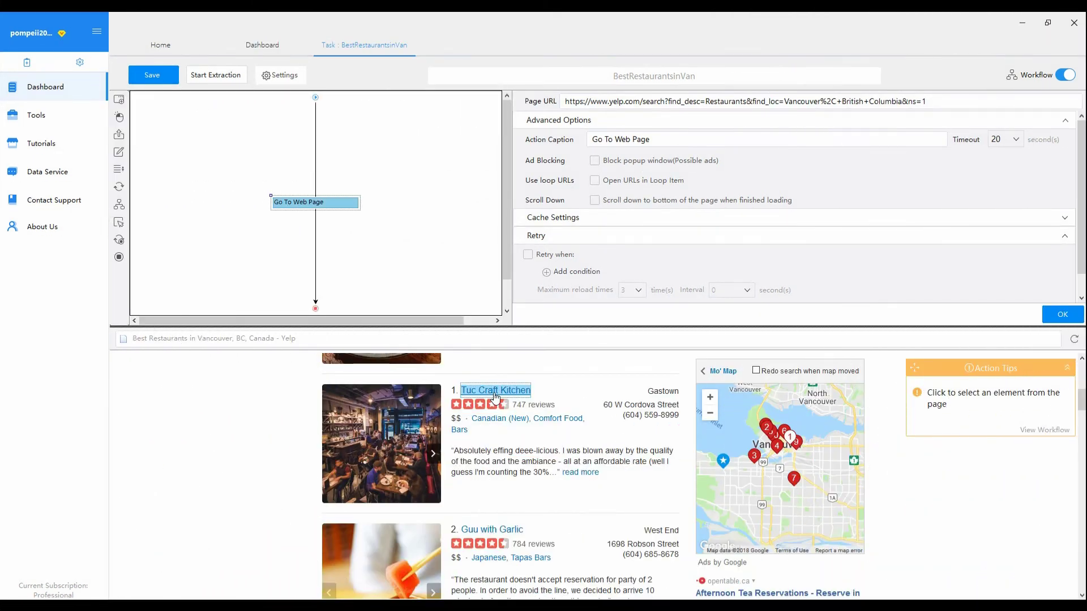
Extract the Tuc Craft Kitchen title text into a new Extract Data step
{"action": "left_click", "coordinate": [495, 395]}
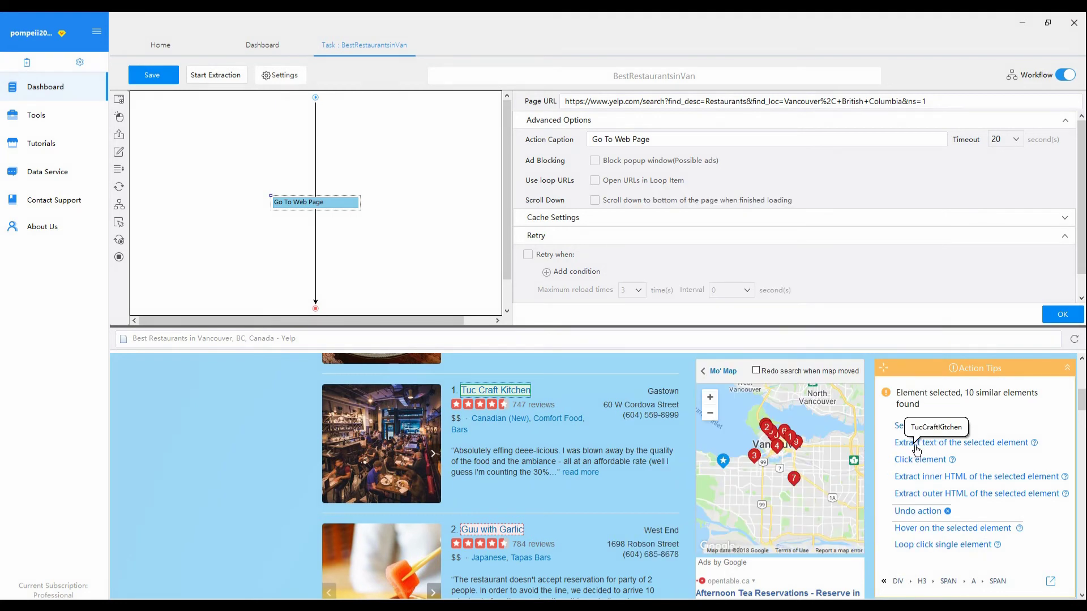
{"action": "left_click", "coordinate": [915, 444]}
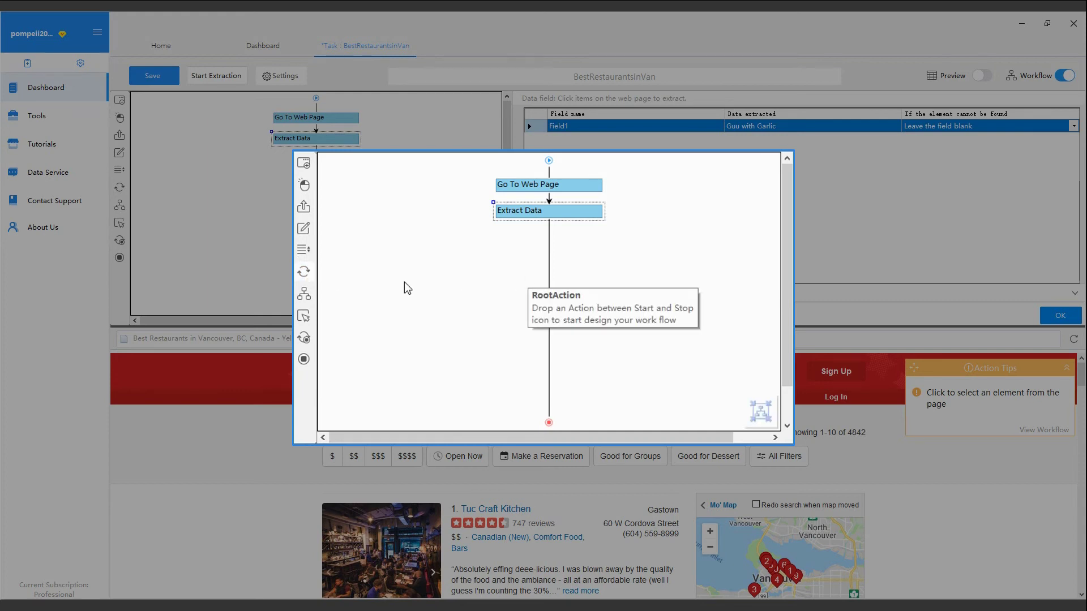
Put a Loop Item around the Extract Data step
{"action": "left_click_drag", "start_coordinate": [306, 292], "coordinate": [569, 328]}
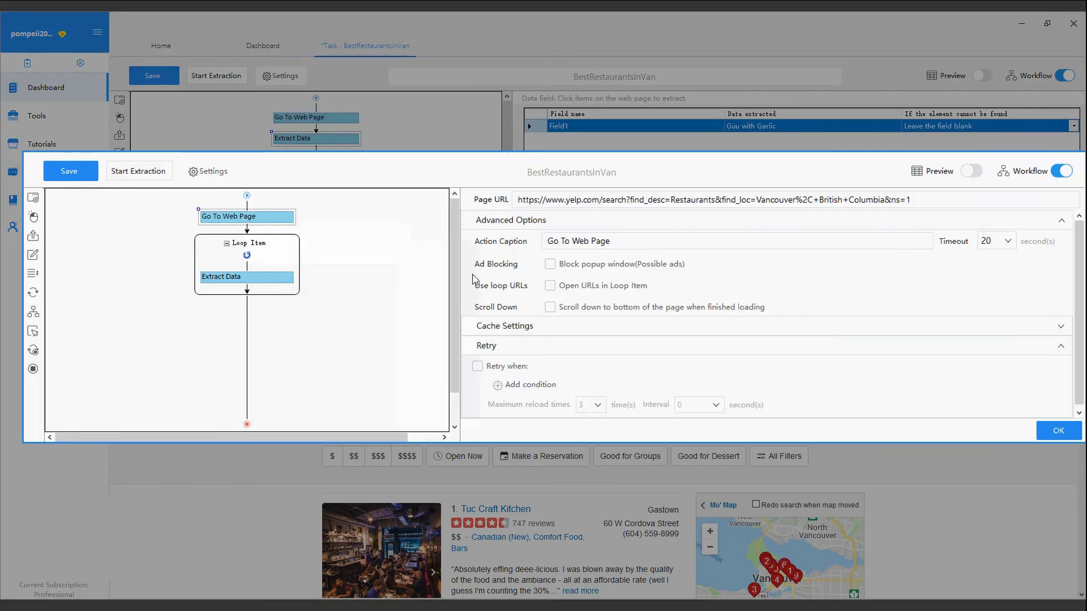
Expand Cache Settings to show Clear cache and Customize Cookie
{"action": "left_click", "coordinate": [1061, 328]}
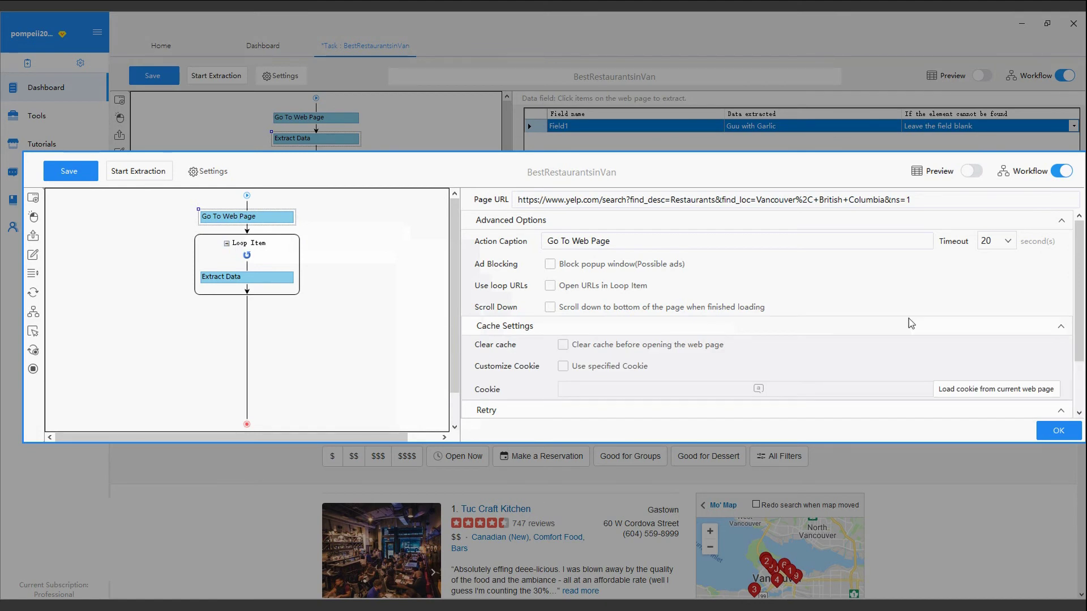
Open the Loop Item settings and scroll through its 10-item list
{"action": "left_click", "coordinate": [247, 238]}
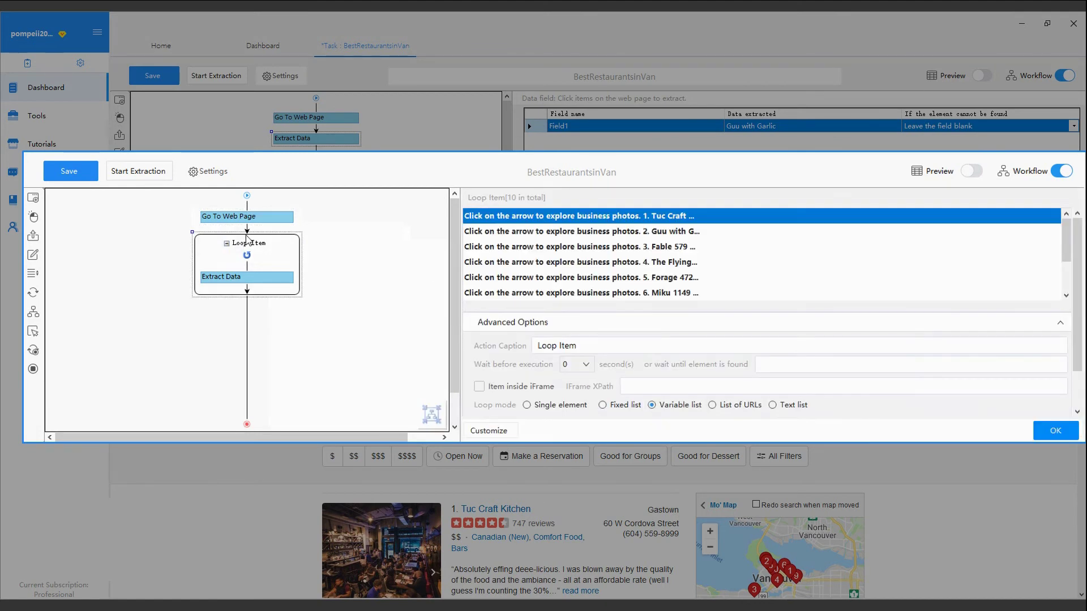
{"action": "scroll", "coordinate": [981, 387], "scroll_direction": "down", "scroll_amount": 1}
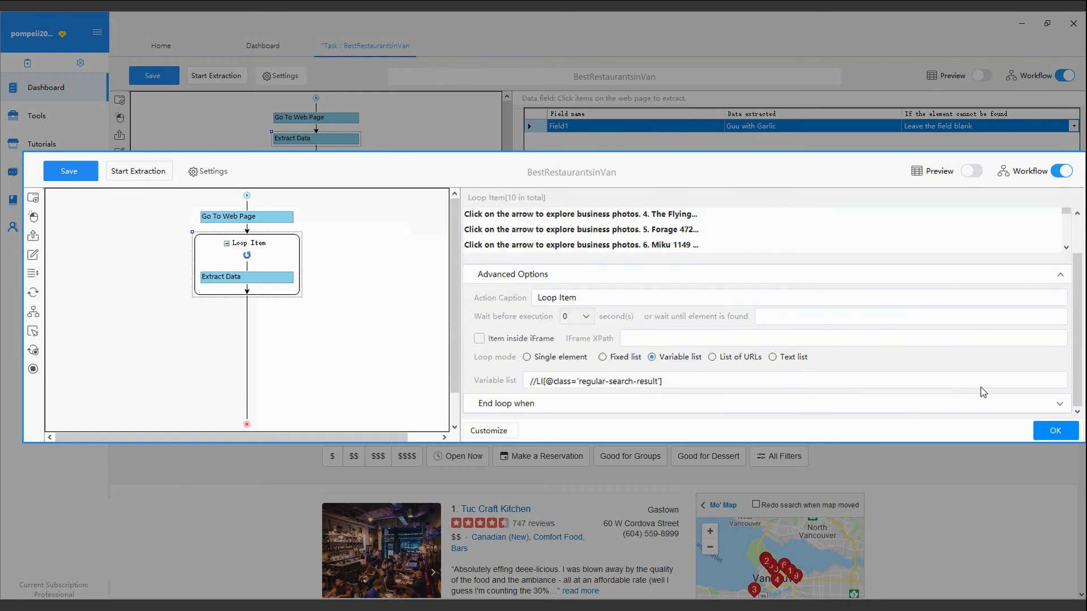
{"action": "scroll", "coordinate": [983, 392], "scroll_direction": "up", "scroll_amount": 1}
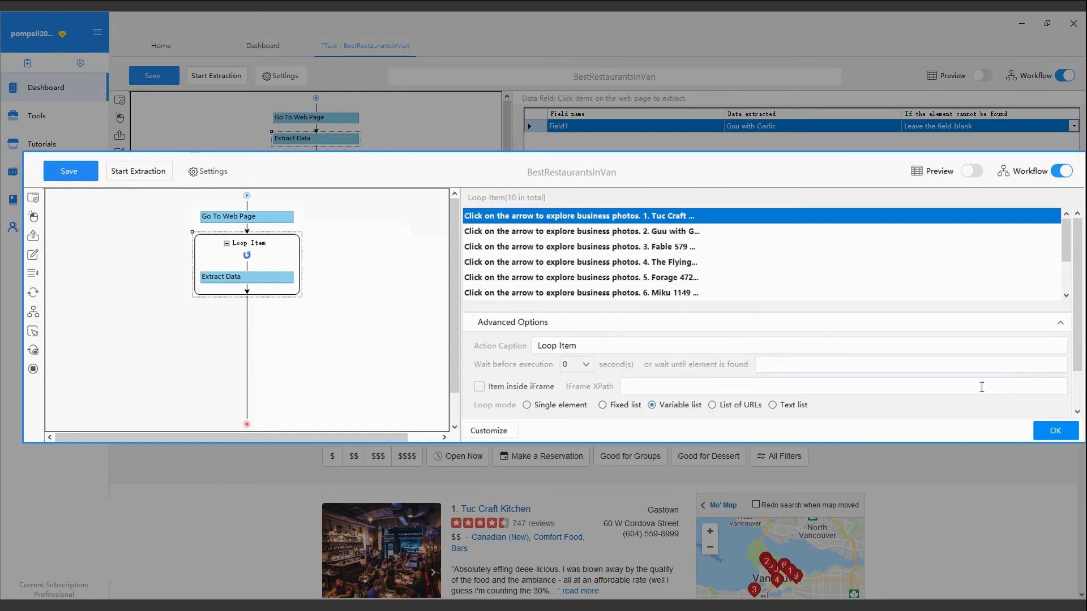
{"action": "scroll", "coordinate": [724, 281], "scroll_direction": "down", "scroll_amount": 3}
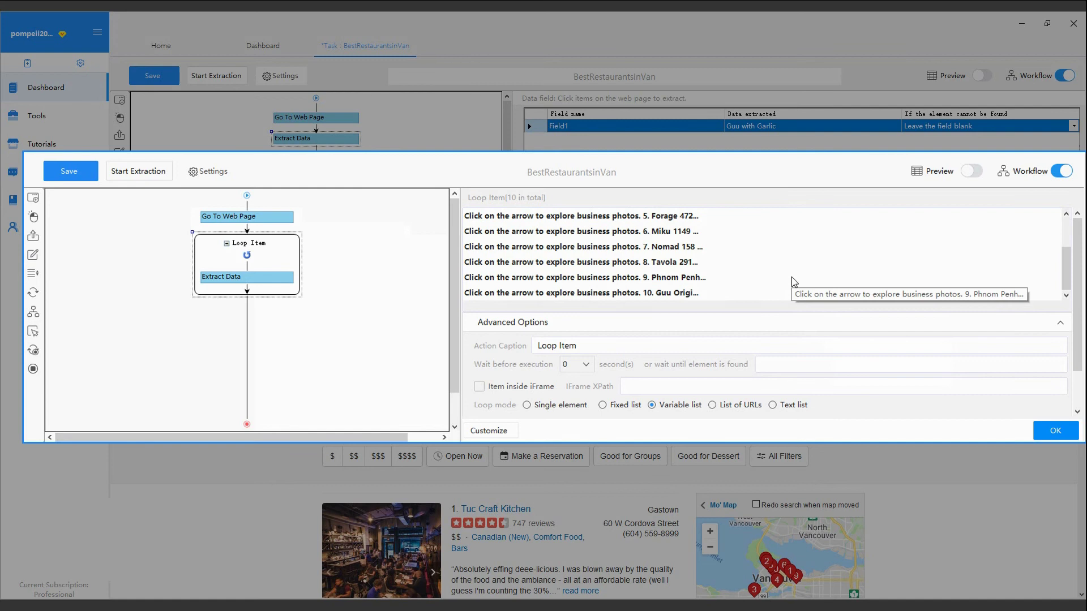
{"action": "scroll", "coordinate": [537, 265], "scroll_direction": "up", "scroll_amount": 3}
Rename the Extract Data field Field1 to 'Title'
{"action": "left_click", "coordinate": [249, 276]}
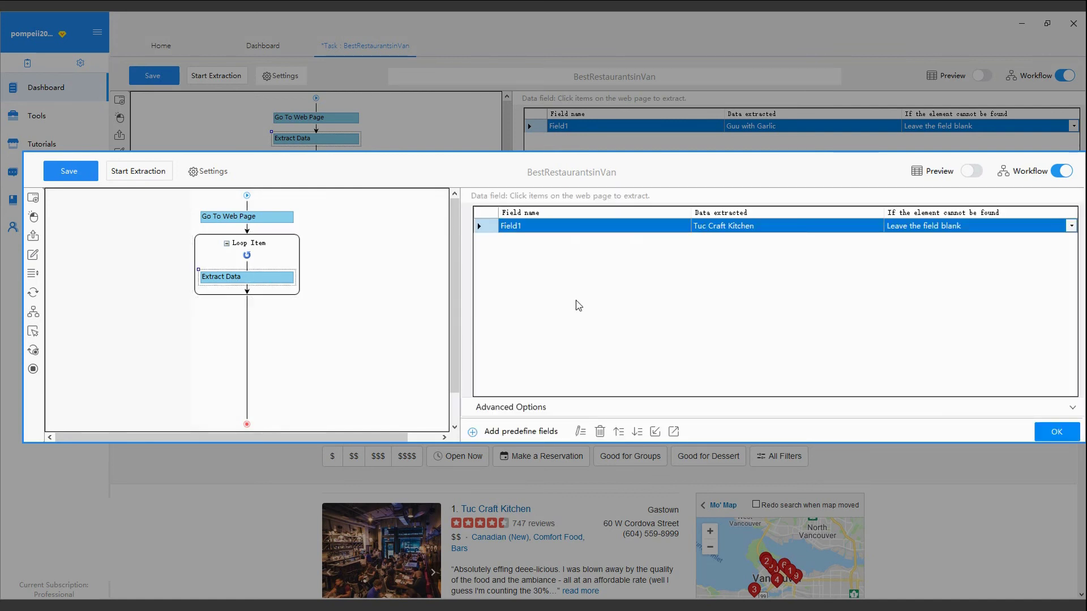
{"action": "left_click", "coordinate": [553, 226]}
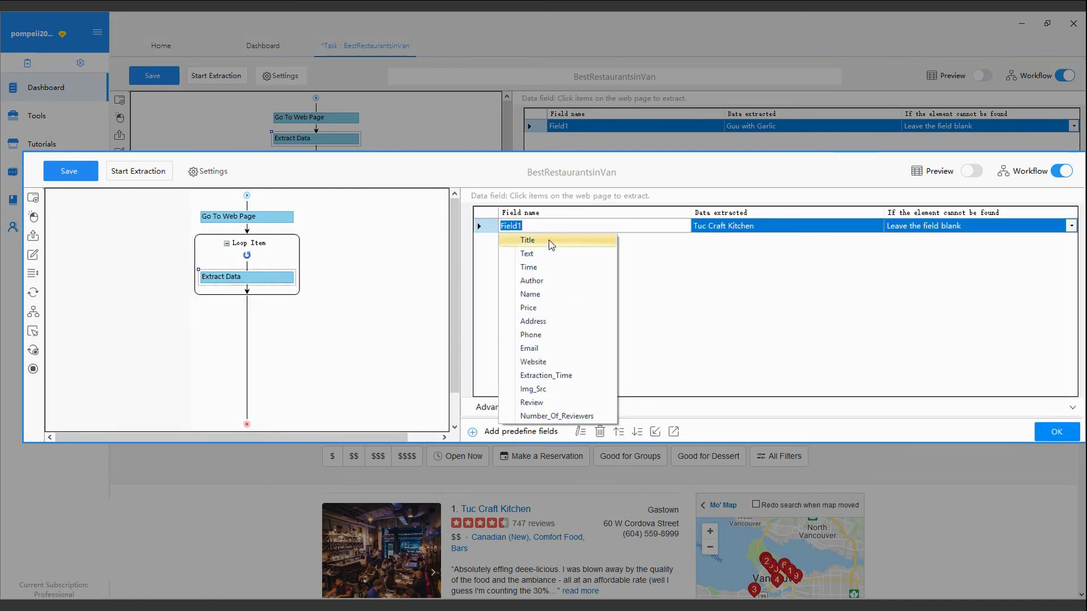
{"action": "key", "text": "BackSpace"}
{"action": "type", "text": "Title"}
{"action": "key", "text": "Return"}
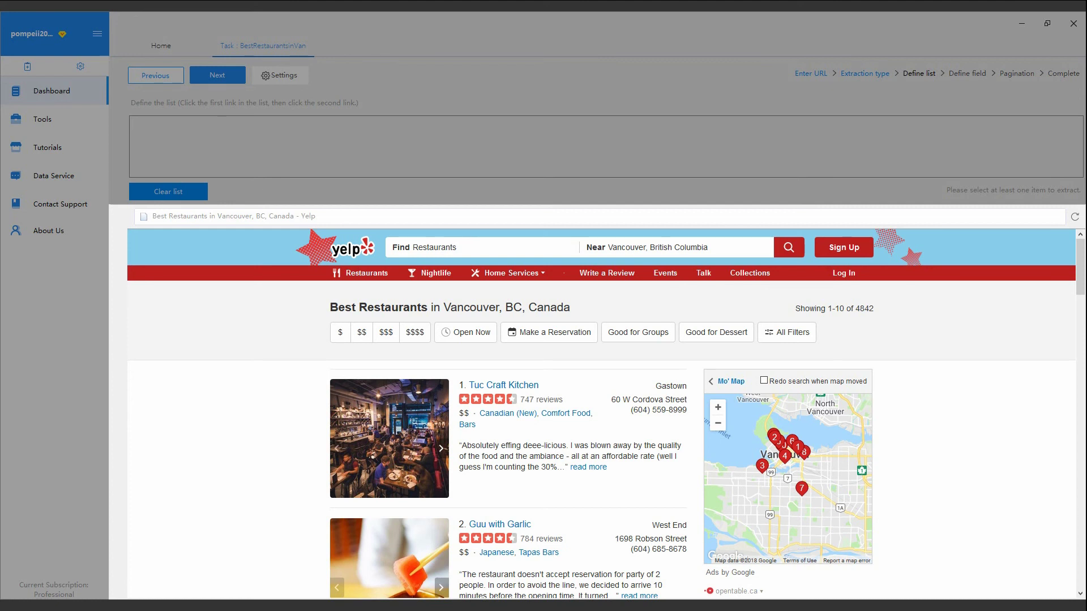
Define the restaurant list by selecting Tuc Craft Kitchen and Guu with Garlic
{"action": "left_click", "coordinate": [504, 388]}
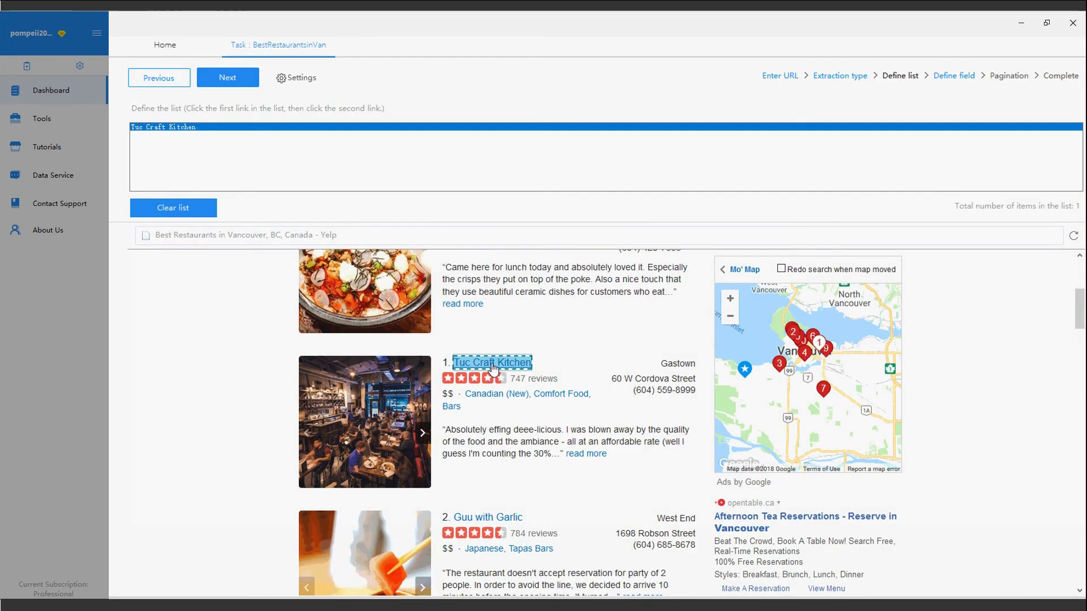
{"action": "left_click", "coordinate": [489, 519]}
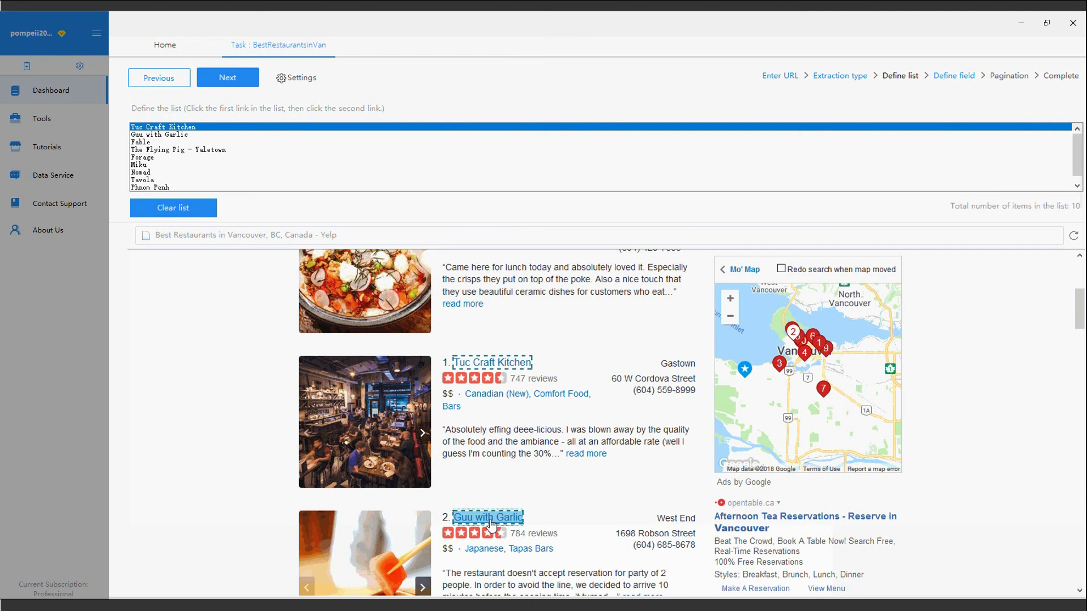
{"action": "left_click", "coordinate": [220, 83]}
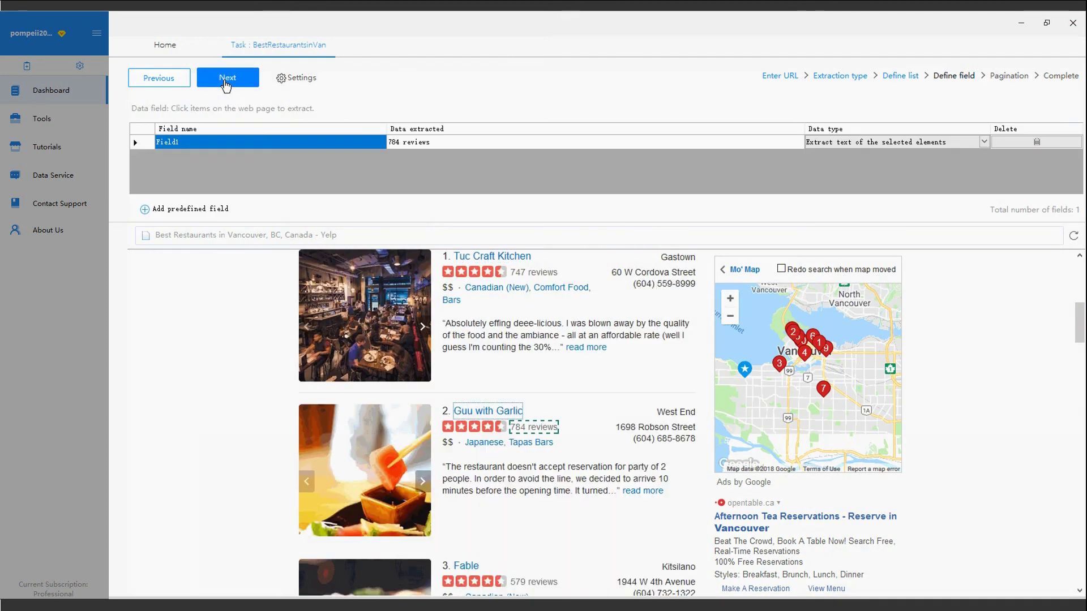
Add the 747 reviews, Gastown, 60 W Cordova Street address and phone fields
{"action": "left_click", "coordinate": [529, 273]}
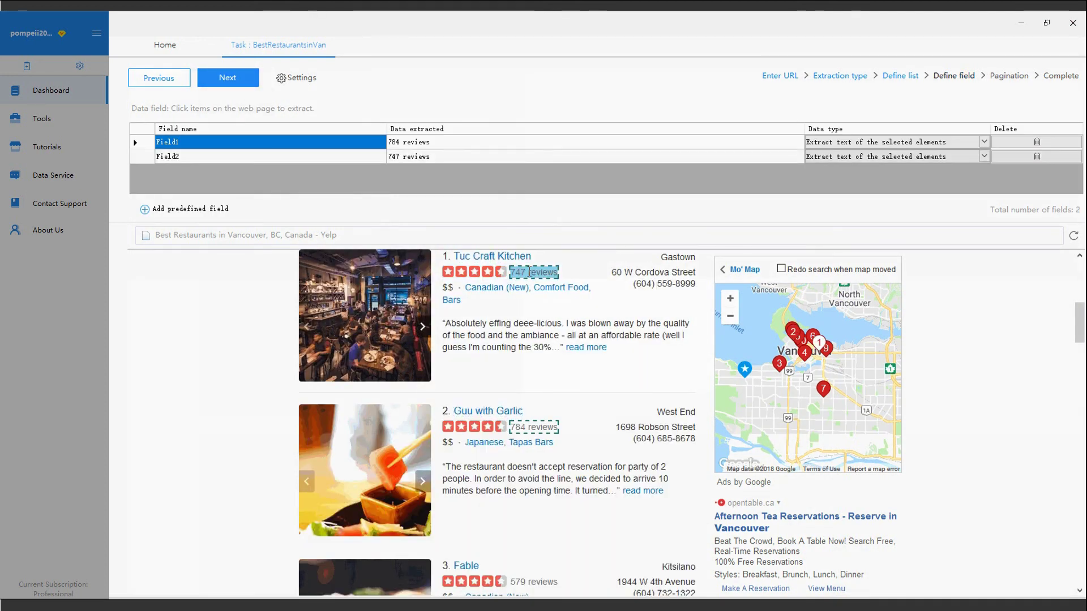
{"action": "left_click", "coordinate": [688, 260]}
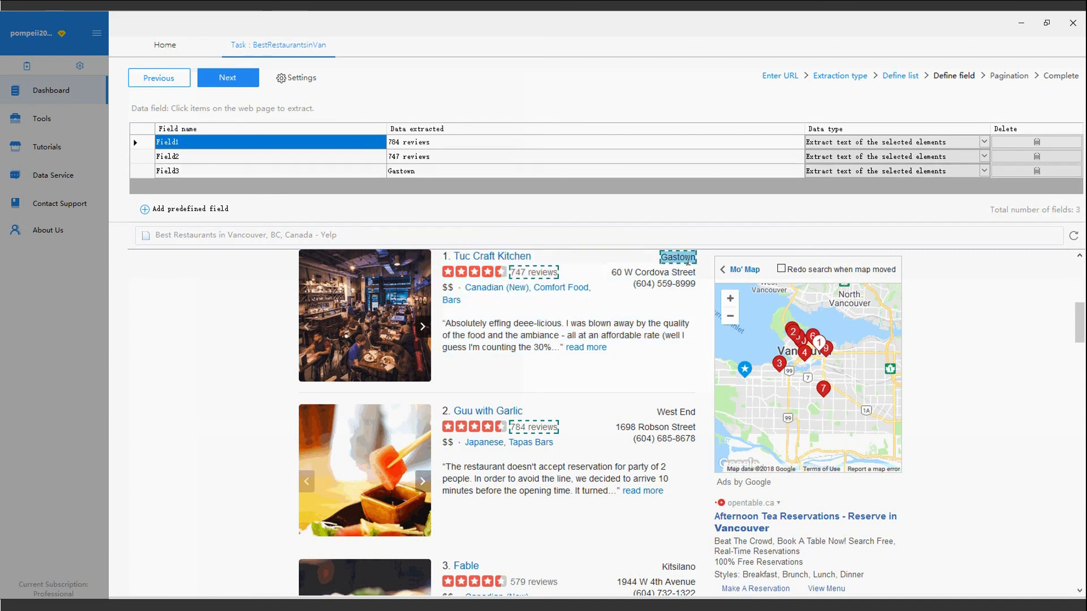
{"action": "left_click", "coordinate": [690, 273]}
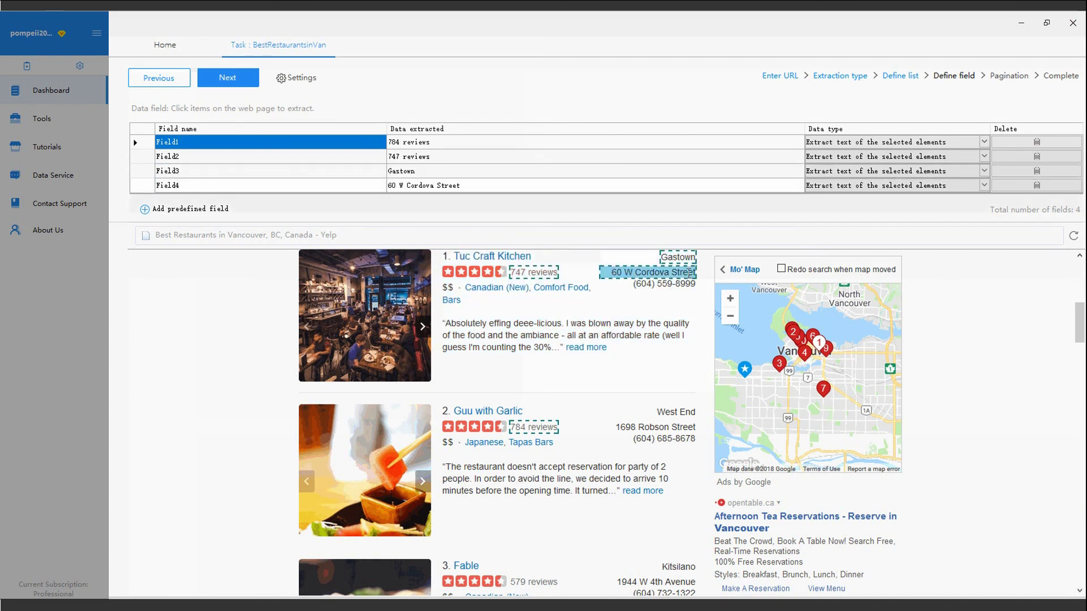
{"action": "left_click", "coordinate": [689, 289]}
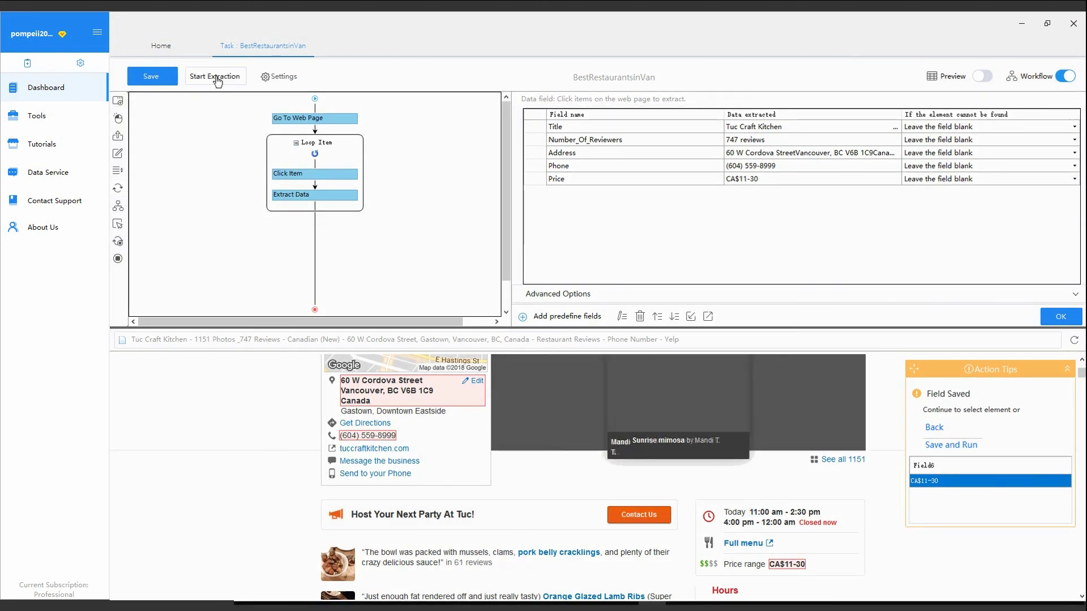
Open the run options for the BestRestaurantsInVan task
{"action": "left_click", "coordinate": [218, 78]}
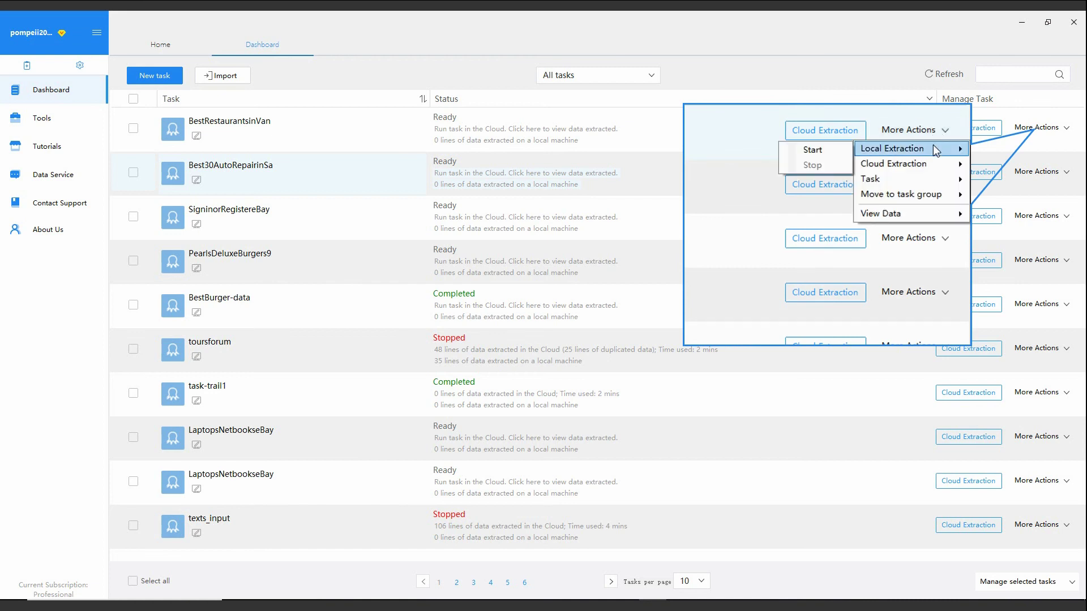
Reveal the More Actions run choices for BestRestaurantsInVan on the Dashboard
{"action": "mouse_move", "coordinate": [925, 164]}
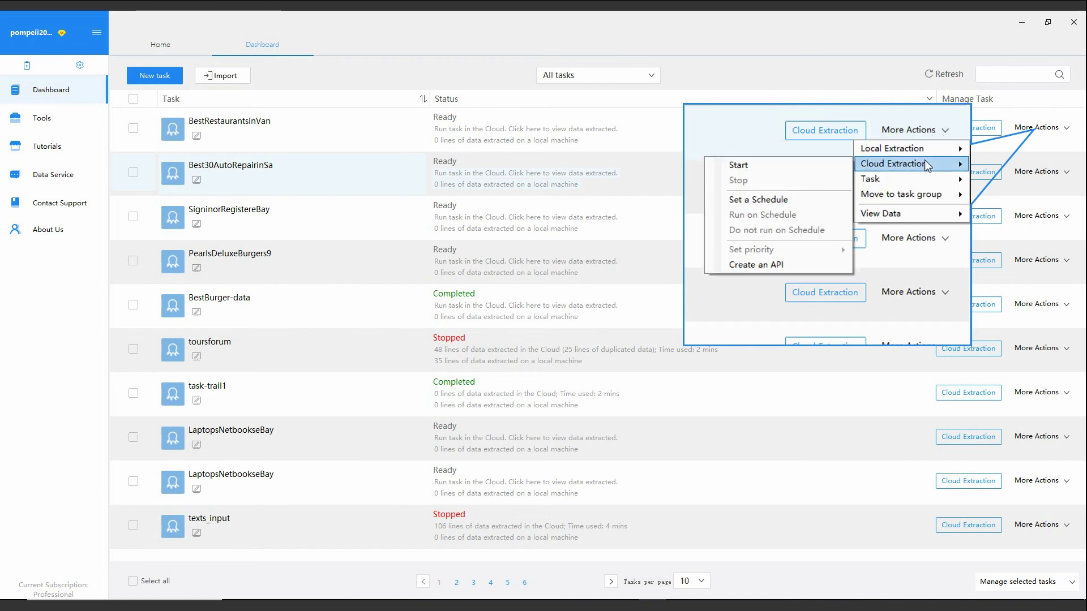